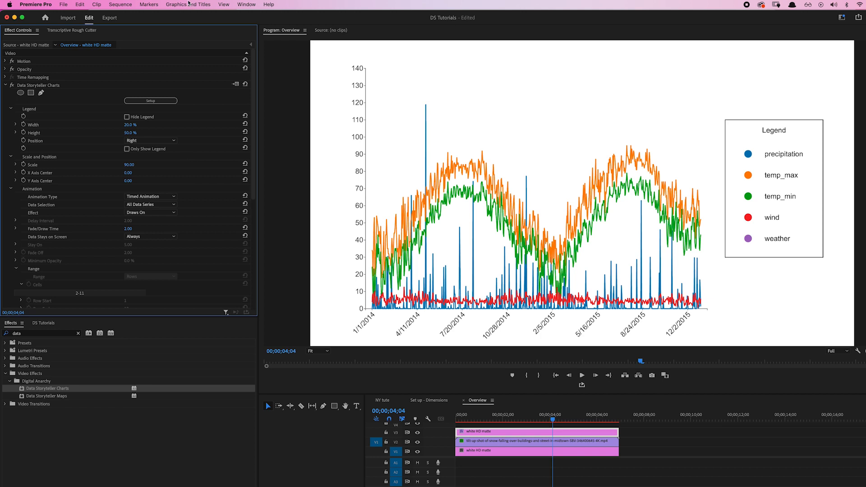
- Open the existing weather chart's setup, review its data and preview the animation at 1.90, then save to return to the timeline
{"action": "left_click", "coordinate": [60, 87]}
{"action": "left_click", "coordinate": [175, 102]}
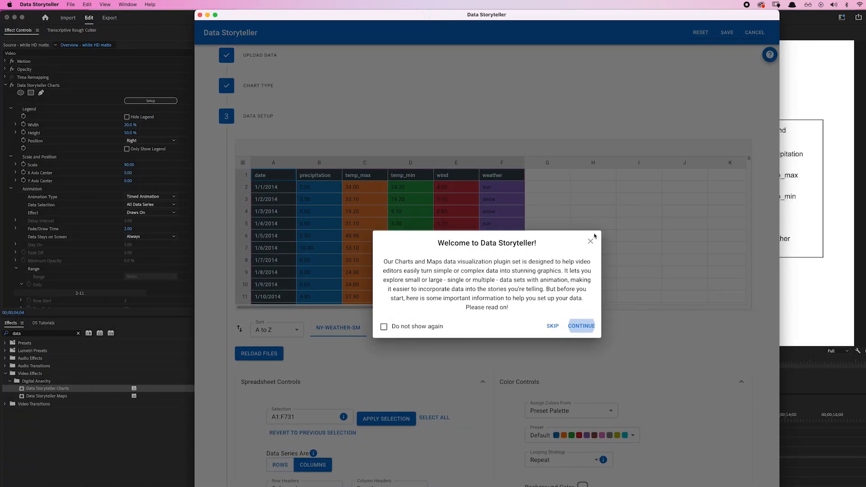
{"action": "left_click", "coordinate": [591, 242]}
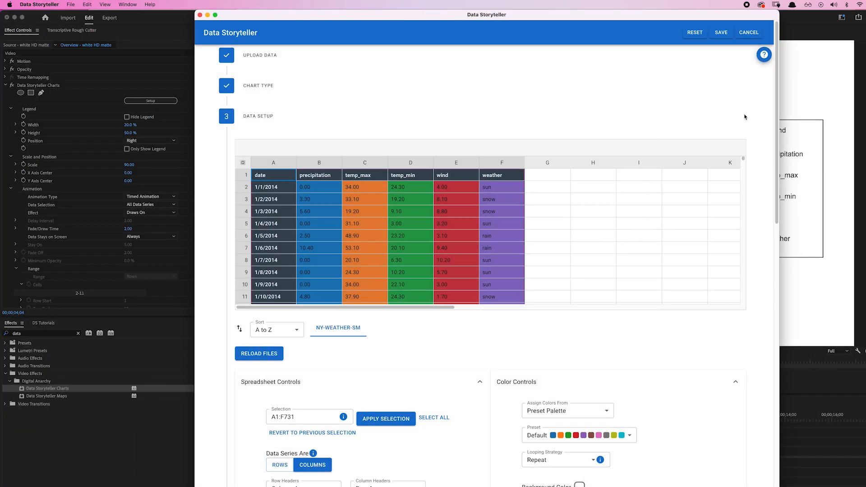
{"action": "left_click_drag", "start_coordinate": [774, 117], "coordinate": [764, 311]}
{"action": "mouse_move", "coordinate": [420, 367]}
{"action": "left_mouse_down"}
{"action": "mouse_move", "coordinate": [507, 367]}
{"action": "mouse_move", "coordinate": [702, 333]}
{"action": "mouse_move", "coordinate": [719, 356]}
{"action": "left_mouse_up"}
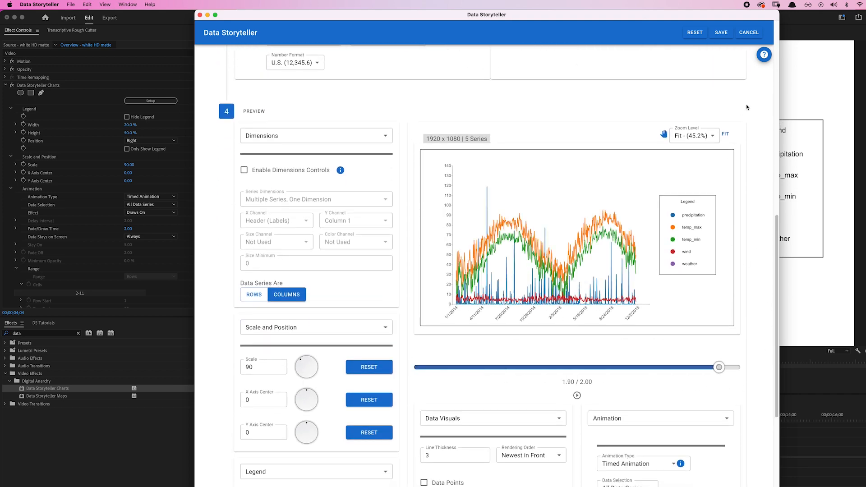
{"action": "left_click", "coordinate": [722, 32]}
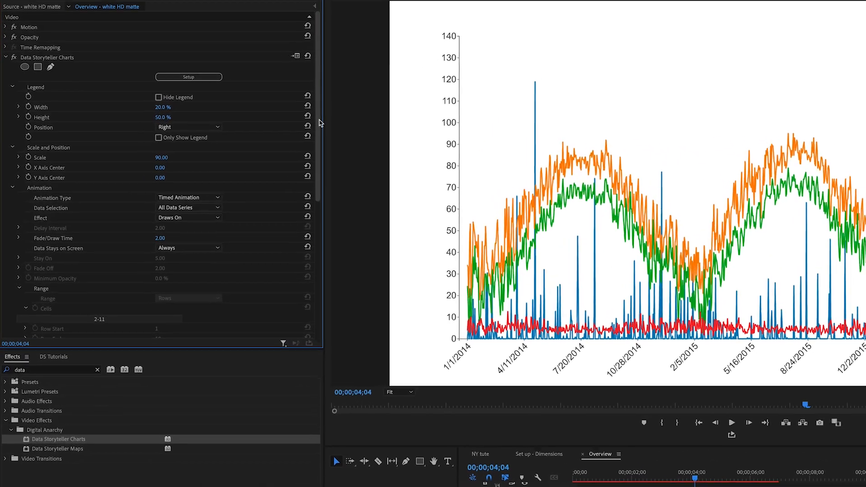
- Examine the Data Storyteller Charts effect's legend, scale, animation type, effect and range settings
{"action": "left_click_drag", "start_coordinate": [276, 132], "coordinate": [276, 149]}
{"action": "left_click_drag", "start_coordinate": [327, 141], "coordinate": [324, 188]}
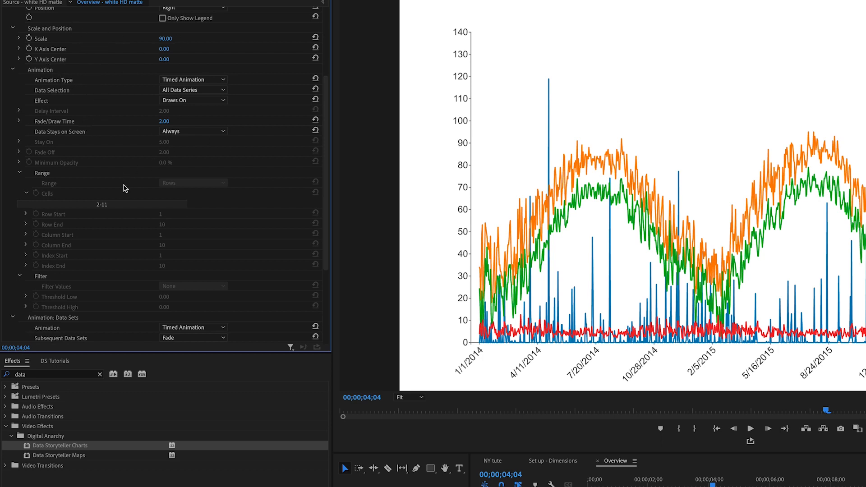
{"action": "left_click", "coordinate": [212, 79]}
{"action": "left_click", "coordinate": [209, 100]}
{"action": "left_click", "coordinate": [187, 183]}
{"action": "left_click", "coordinate": [84, 457]}
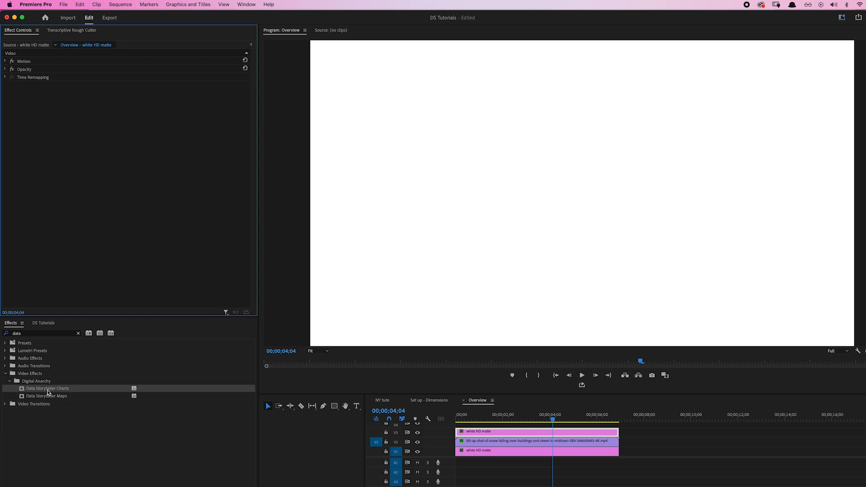
- Apply the Data Storyteller Charts effect to the topmost white HD matte clip and open its setup, dismissing the welcome message
{"action": "left_click_drag", "start_coordinate": [51, 391], "coordinate": [525, 435]}
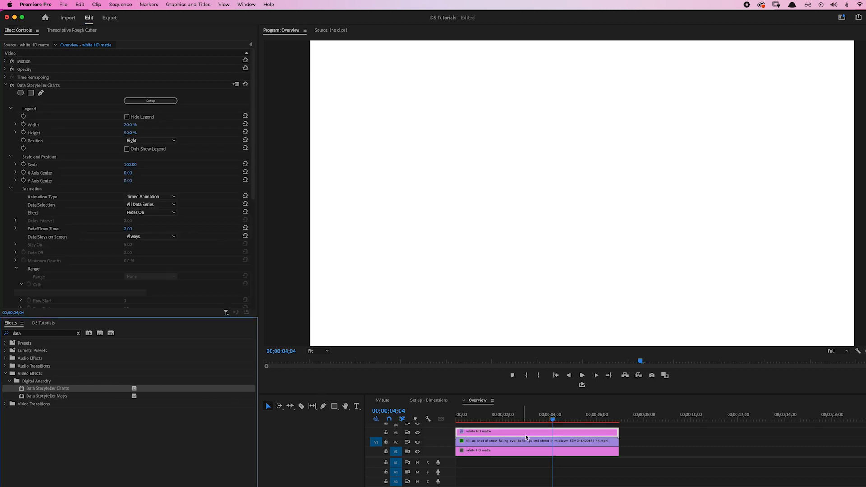
{"action": "left_click", "coordinate": [165, 103]}
{"action": "left_click", "coordinate": [170, 104]}
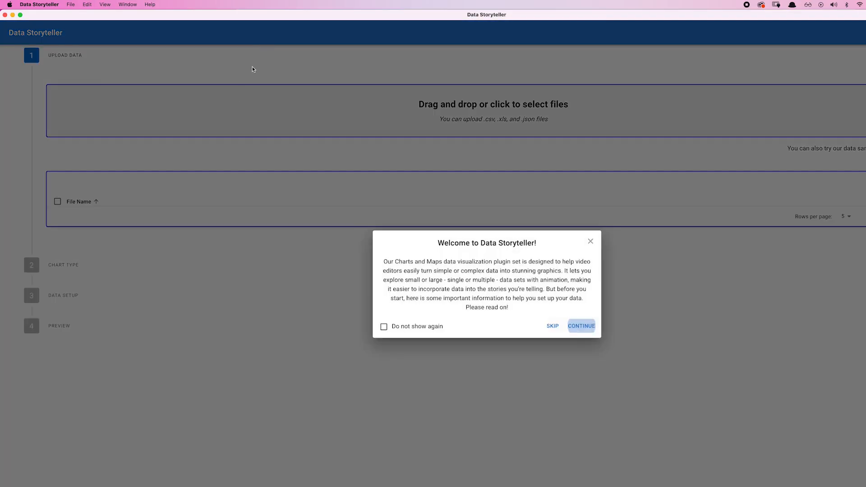
{"action": "double_click", "coordinate": [289, 18]}
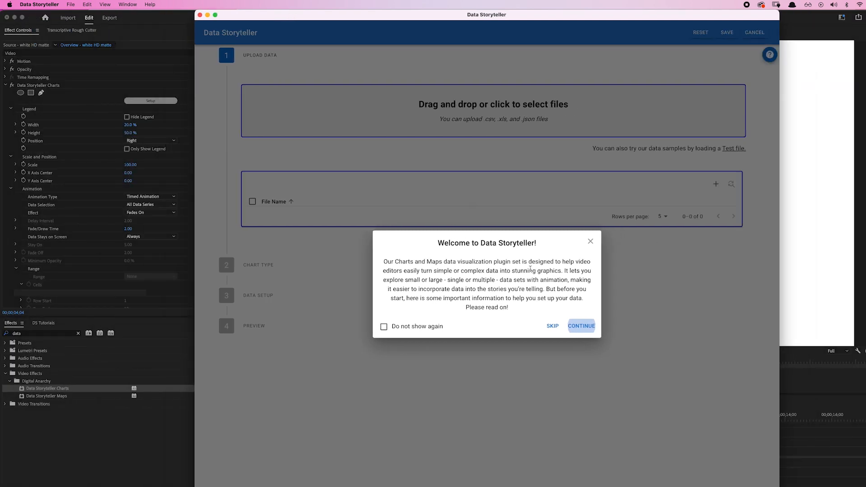
{"action": "left_click", "coordinate": [591, 241]}
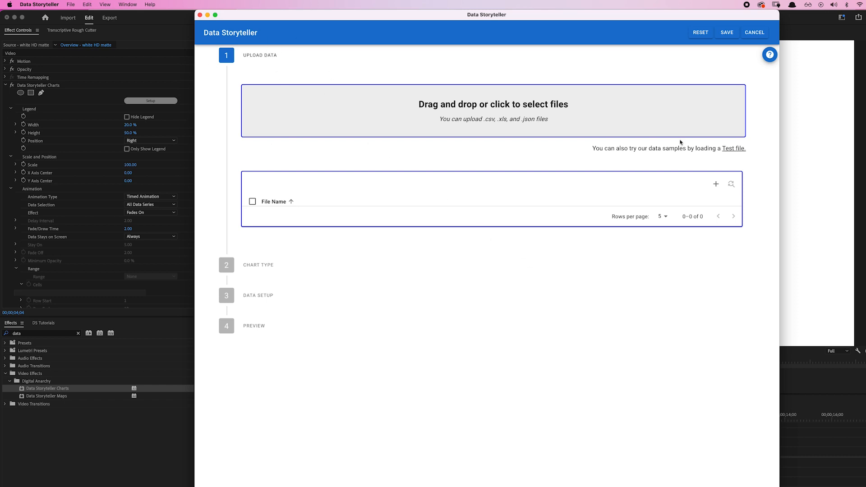
- Load the sample data file NY-weather-sm.csv from the Line or Bar Chart test files
{"action": "left_click", "coordinate": [735, 150]}
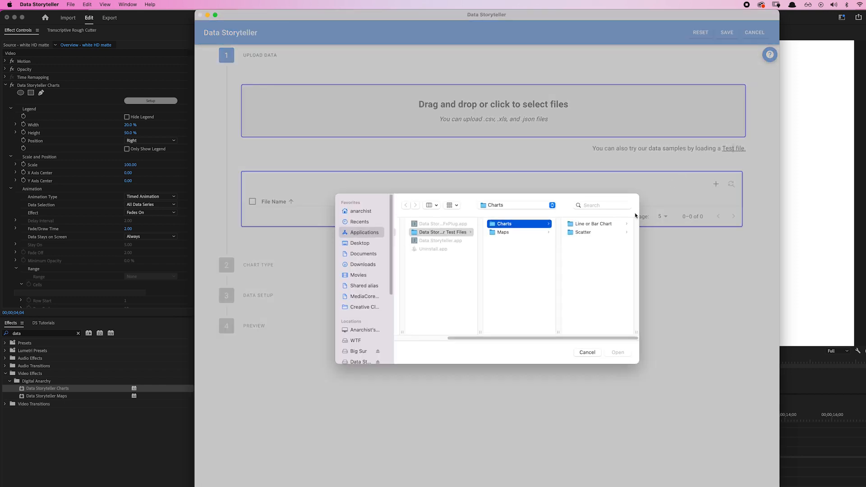
{"action": "left_click", "coordinate": [594, 225]}
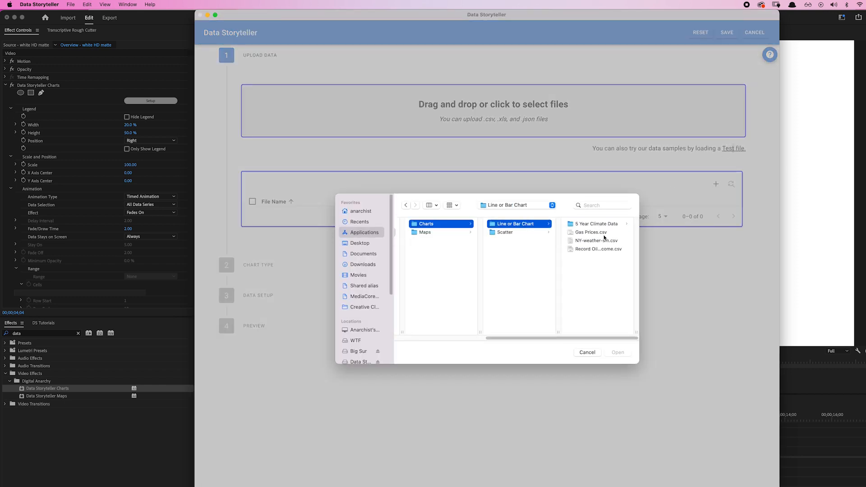
{"action": "left_click", "coordinate": [602, 242]}
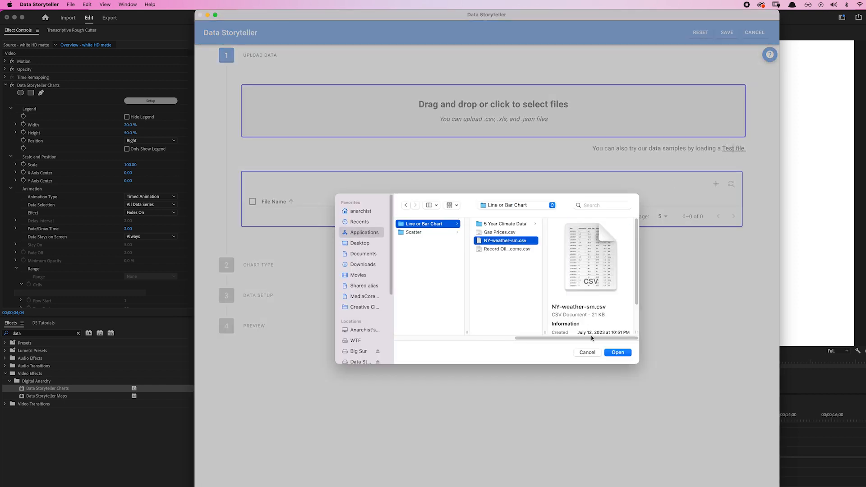
{"action": "left_click", "coordinate": [618, 353]}
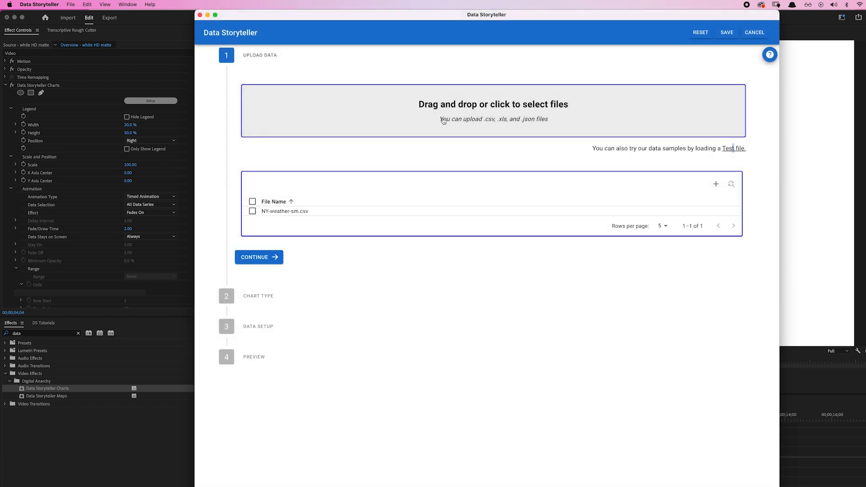
{"action": "left_click", "coordinate": [72, 5]}
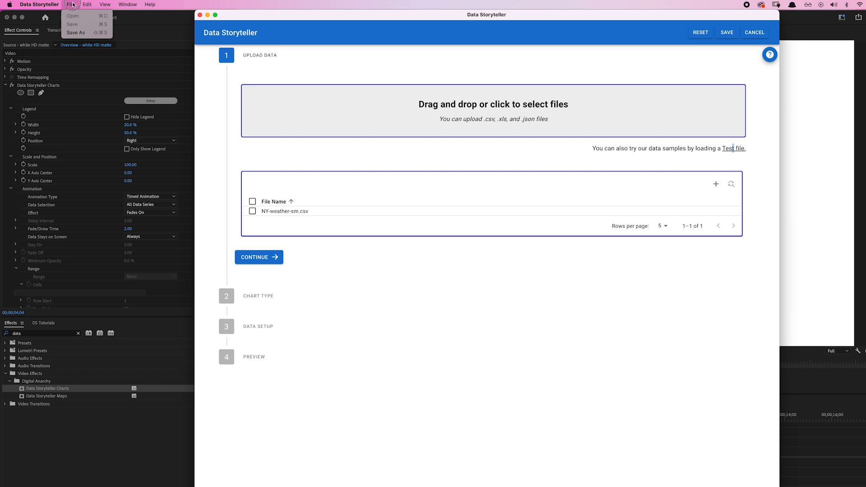
{"action": "left_click", "coordinate": [88, 37]}
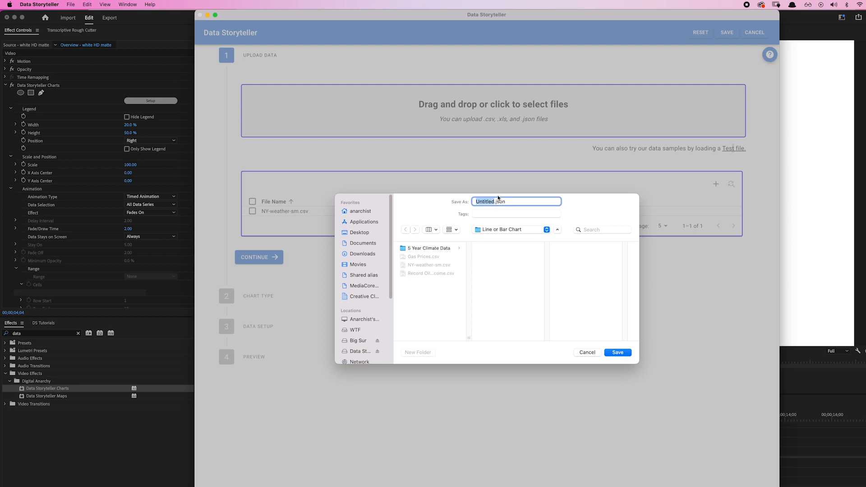
{"action": "type", "text": "mychart"}
{"action": "left_click", "coordinate": [587, 352]}
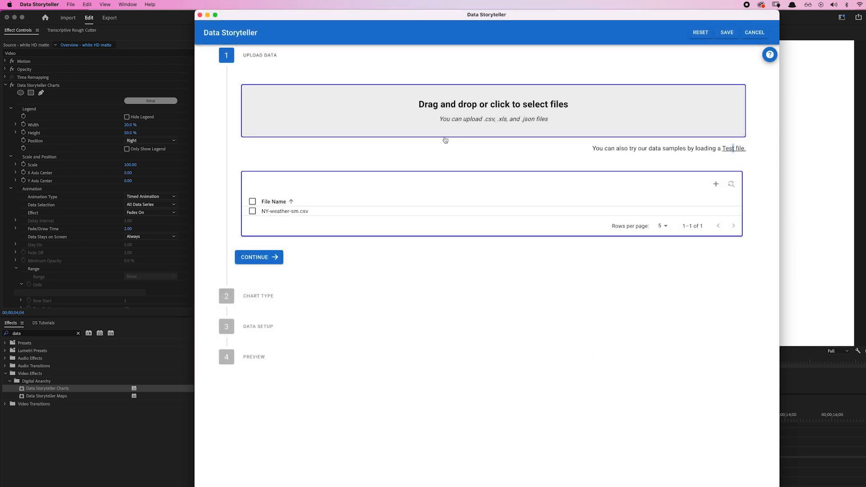
- Choose the Line chart type and apply only columns A to D, date through temp_min, as the data selection
{"action": "left_click", "coordinate": [264, 255]}
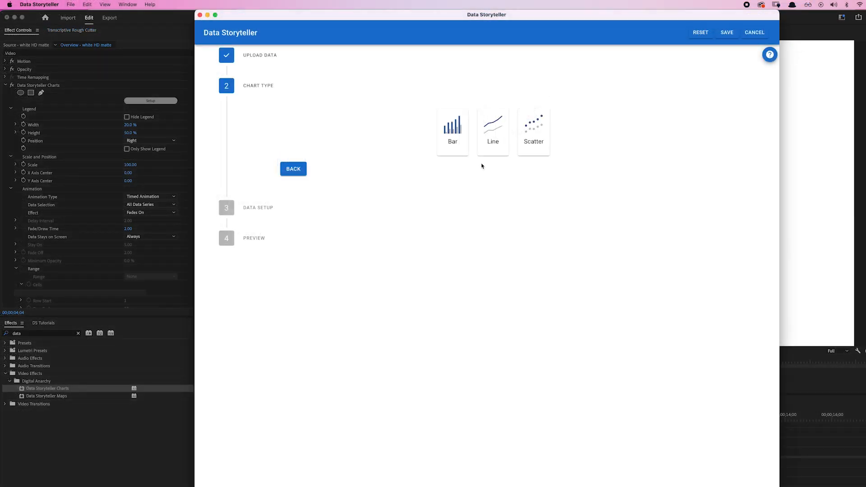
{"action": "left_click", "coordinate": [496, 136]}
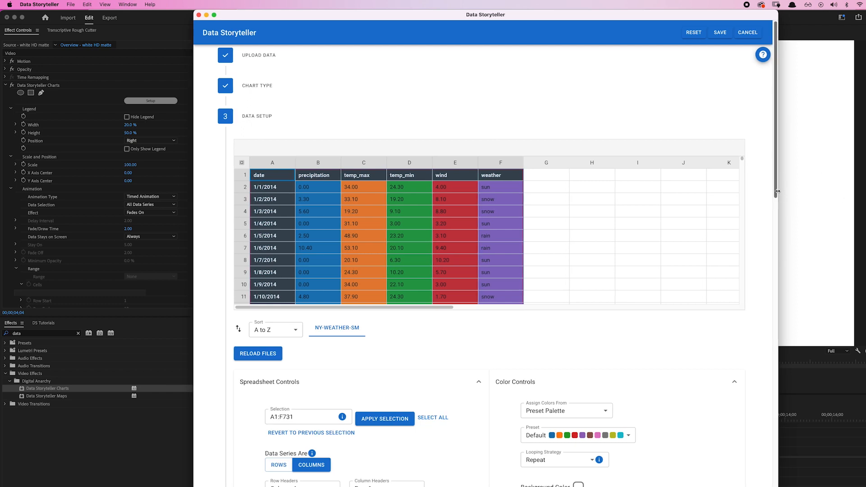
{"action": "left_click_drag", "start_coordinate": [777, 194], "coordinate": [776, 214]}
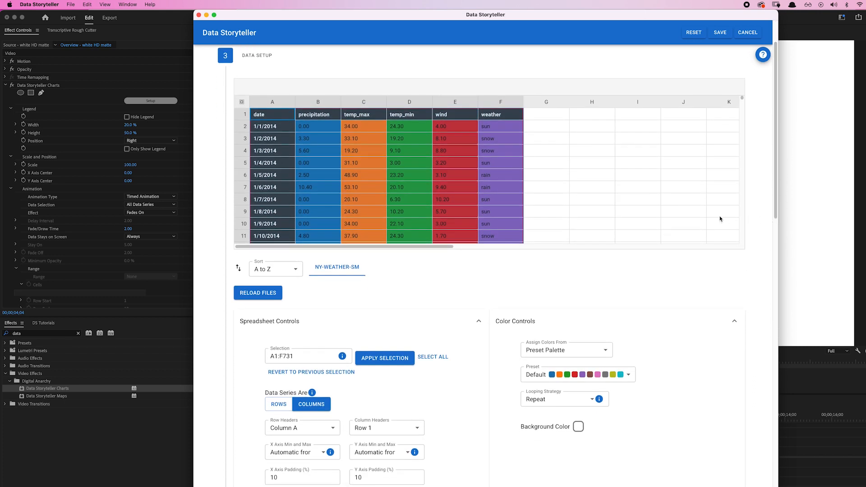
{"action": "left_click_drag", "start_coordinate": [285, 103], "coordinate": [406, 108]}
{"action": "left_click", "coordinate": [382, 358]}
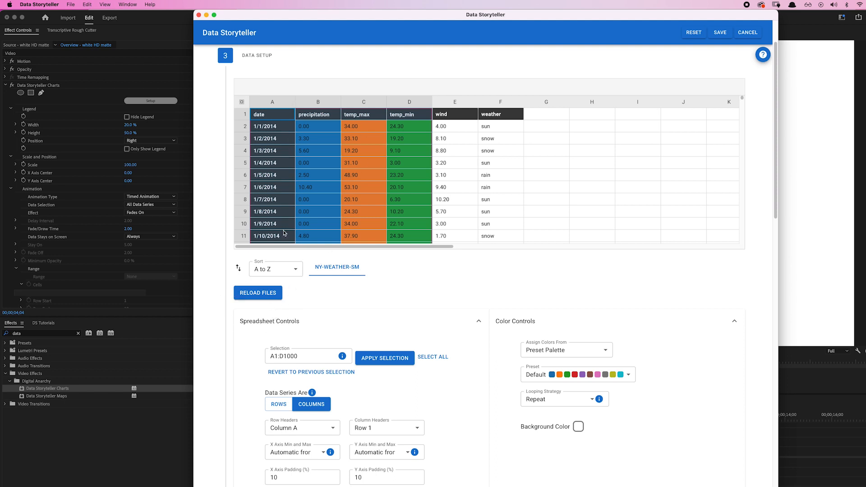
{"action": "left_click_drag", "start_coordinate": [271, 103], "coordinate": [421, 103]}
- Scrub the chart preview's animation to 1.90 of 2.00
{"action": "left_click_drag", "start_coordinate": [777, 216], "coordinate": [776, 275]}
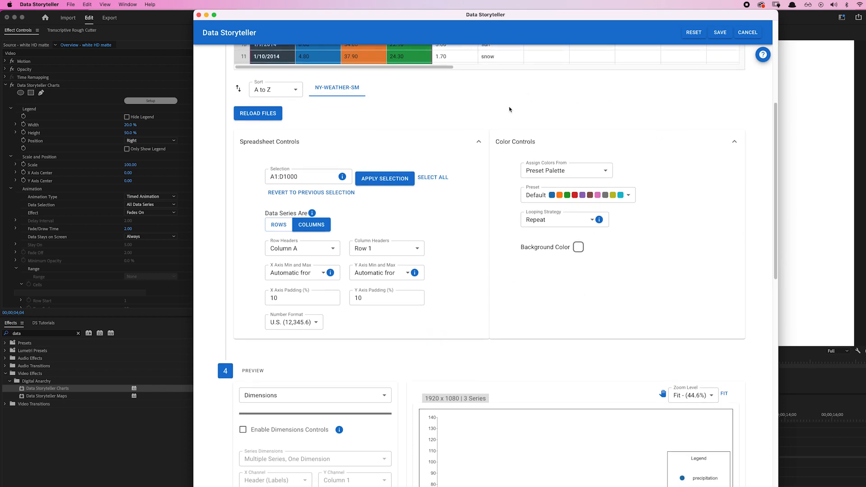
{"action": "left_click_drag", "start_coordinate": [776, 276], "coordinate": [742, 371]}
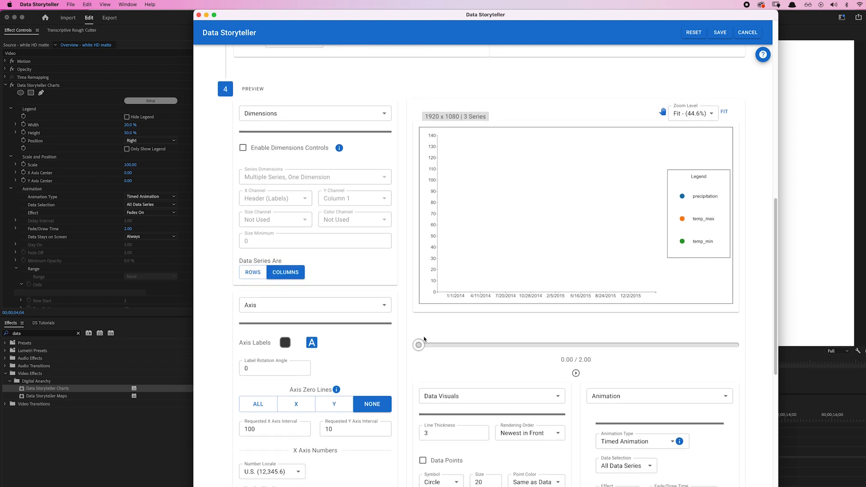
{"action": "mouse_move", "coordinate": [421, 347]}
{"action": "left_mouse_down"}
{"action": "mouse_move", "coordinate": [620, 351]}
{"action": "mouse_move", "coordinate": [718, 367]}
{"action": "mouse_move", "coordinate": [708, 360]}
{"action": "left_mouse_up"}
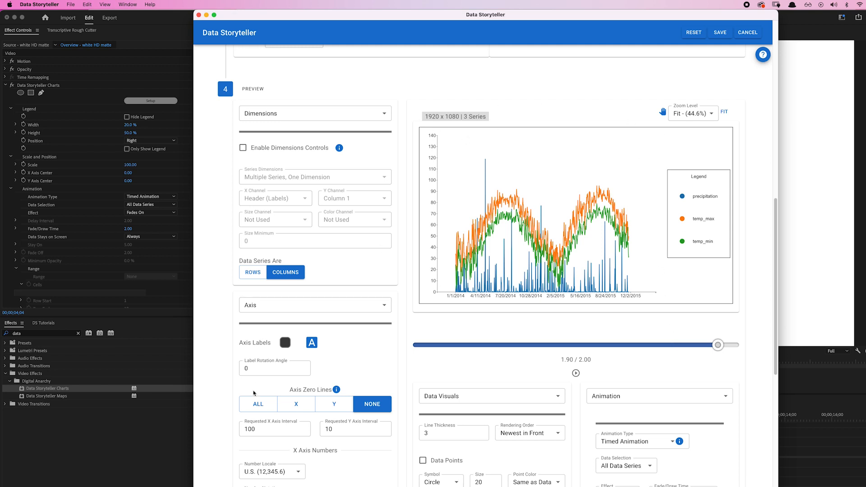
- Show the Data Visuals controls in place of Dimensions, enable data points at size 5, and set the rendering order to Oldest in Front
{"action": "scroll", "coordinate": [749, 289], "scroll_direction": "down", "scroll_amount": 2}
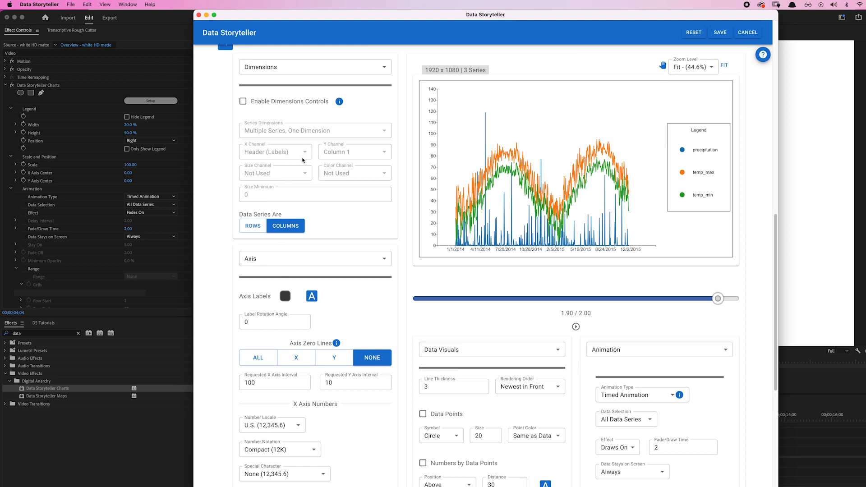
{"action": "left_click", "coordinate": [384, 68]}
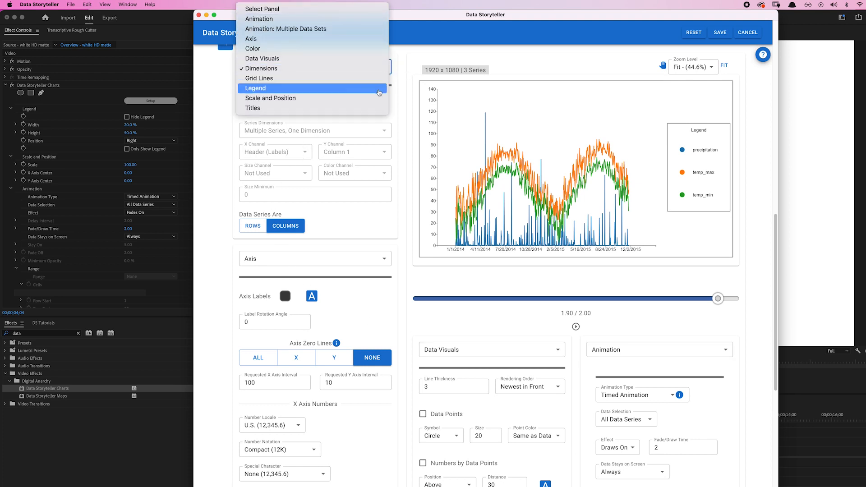
{"action": "left_click", "coordinate": [362, 59]}
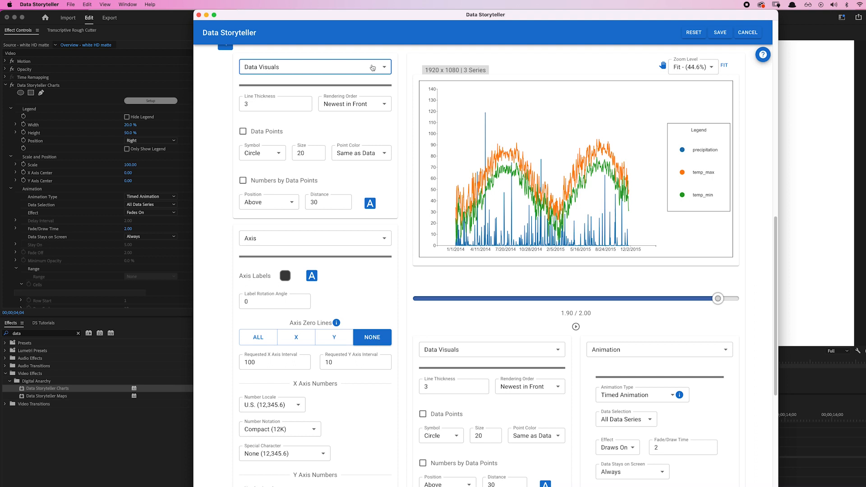
{"action": "left_click", "coordinate": [242, 131]}
{"action": "double_click", "coordinate": [302, 153]}
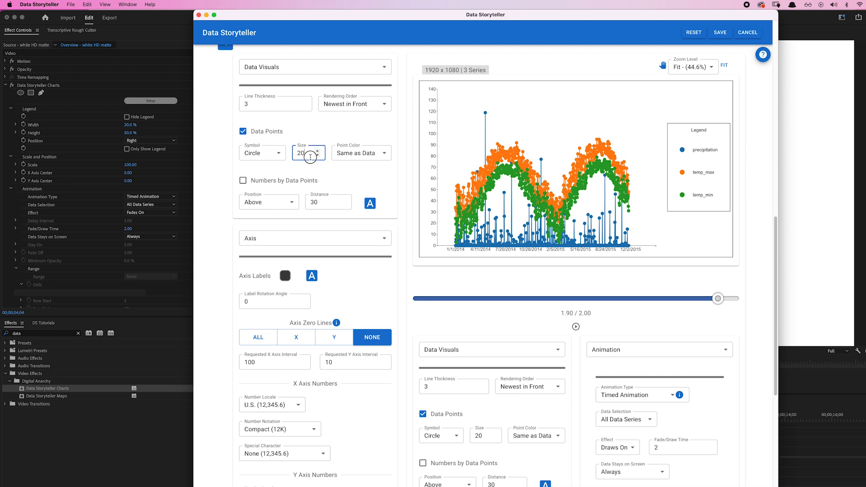
{"action": "type", "text": "5"}
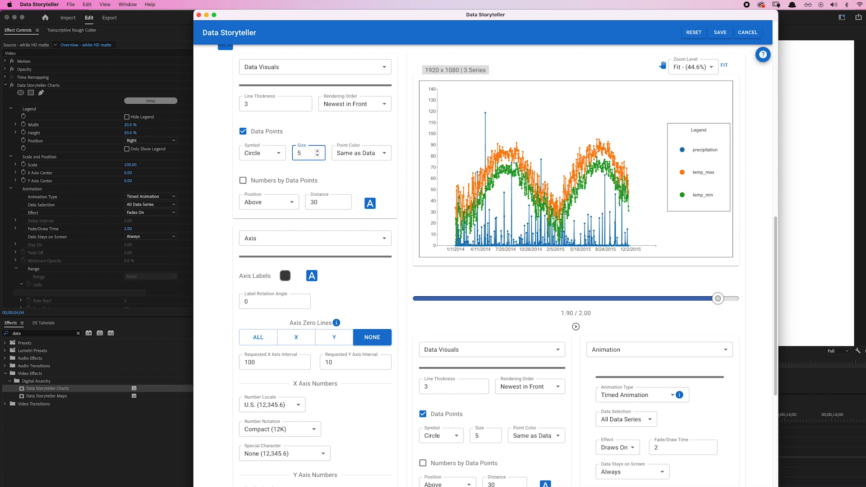
{"action": "left_click", "coordinate": [387, 104]}
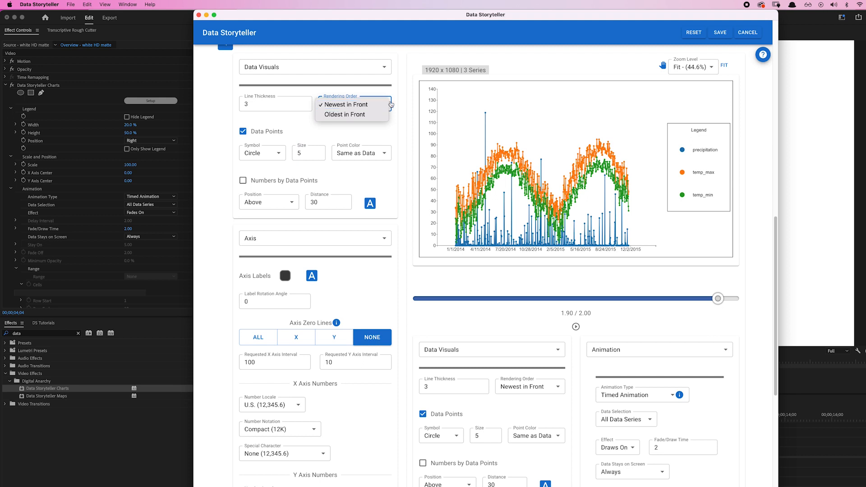
{"action": "left_click", "coordinate": [383, 115]}
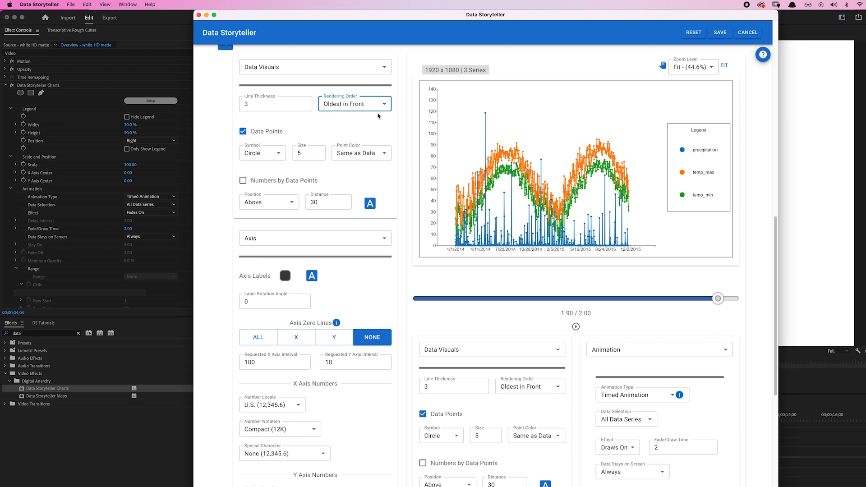
- Show the Color controls in place of Axis, try the Accent preset palette, and apply the Set 1 palette to the chart
{"action": "left_click", "coordinate": [382, 239]}
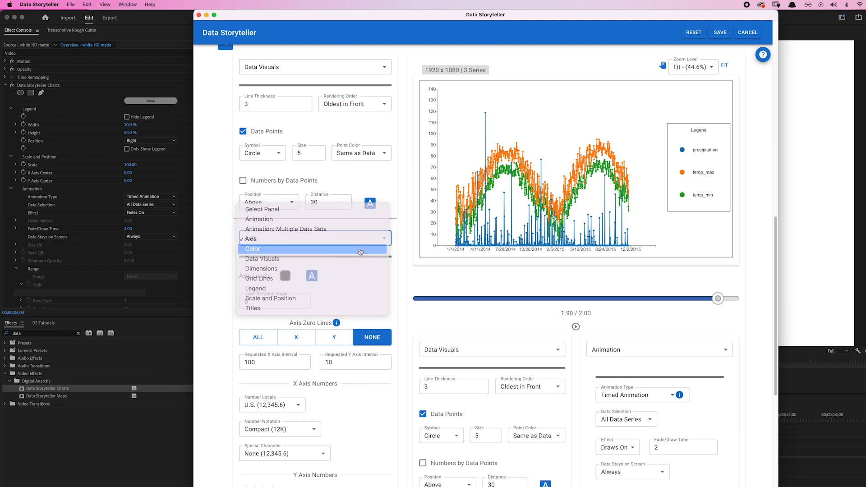
{"action": "left_click", "coordinate": [369, 249]}
{"action": "left_click", "coordinate": [357, 311]}
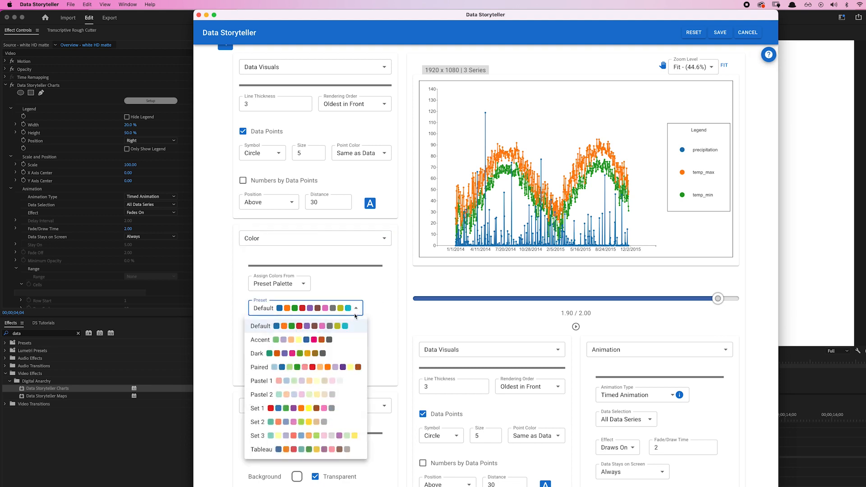
{"action": "left_click", "coordinate": [335, 343]}
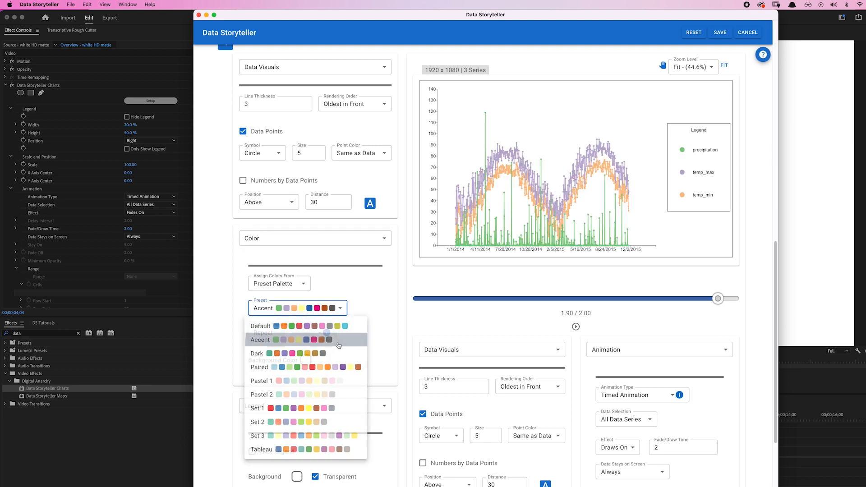
{"action": "left_click", "coordinate": [343, 311]}
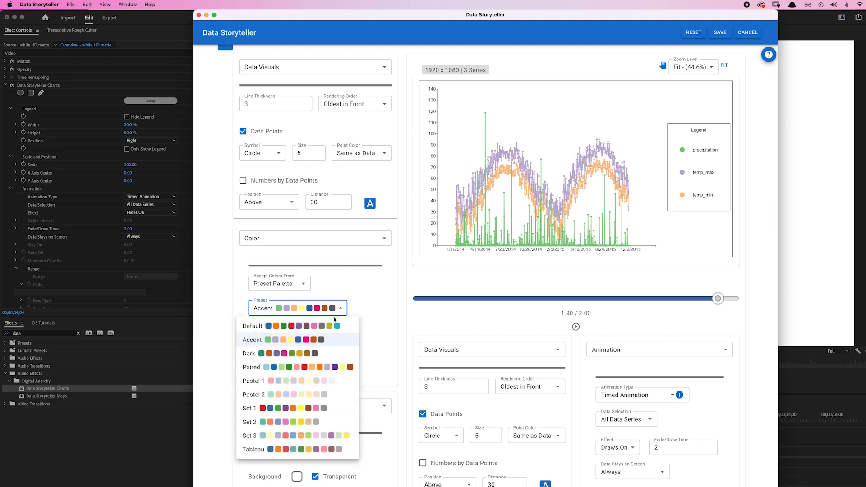
{"action": "left_click", "coordinate": [280, 409]}
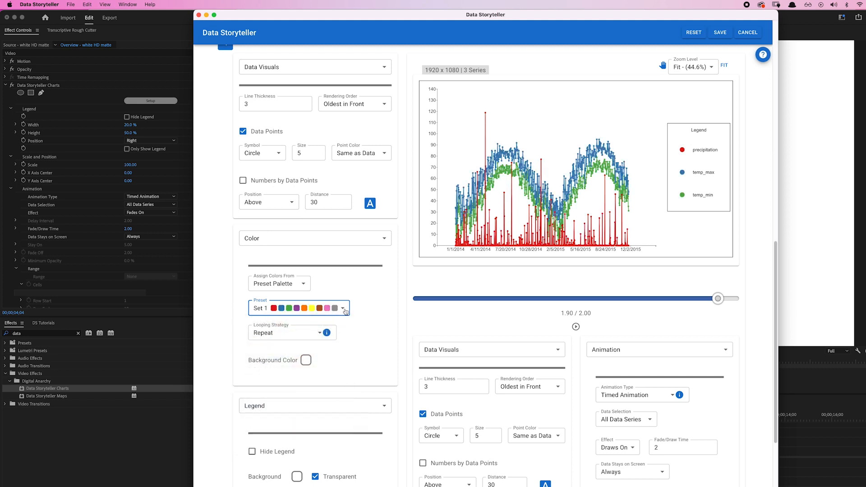
{"action": "left_click", "coordinate": [345, 309]}
{"action": "left_click", "coordinate": [339, 289]}
- Try assigning the series colors from the Gradient Tool, with the starting stop at ff8200 and an added middle stop at 00d9ff
{"action": "left_click", "coordinate": [301, 284]}
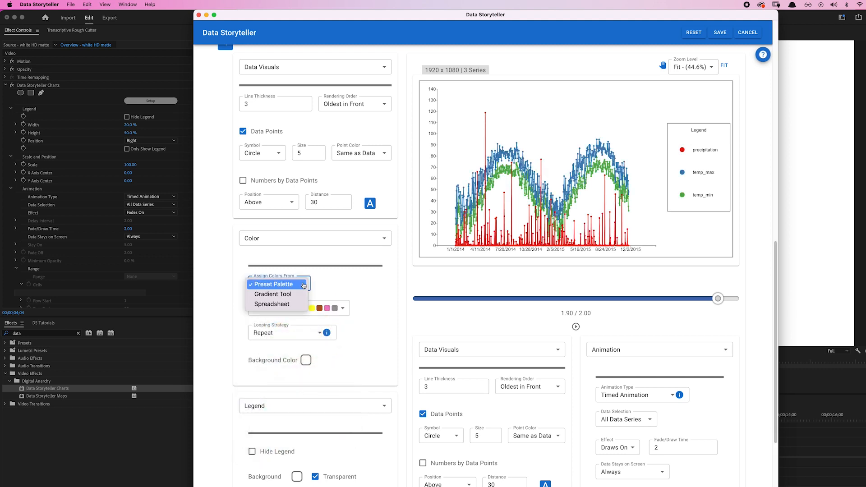
{"action": "left_click", "coordinate": [288, 294]}
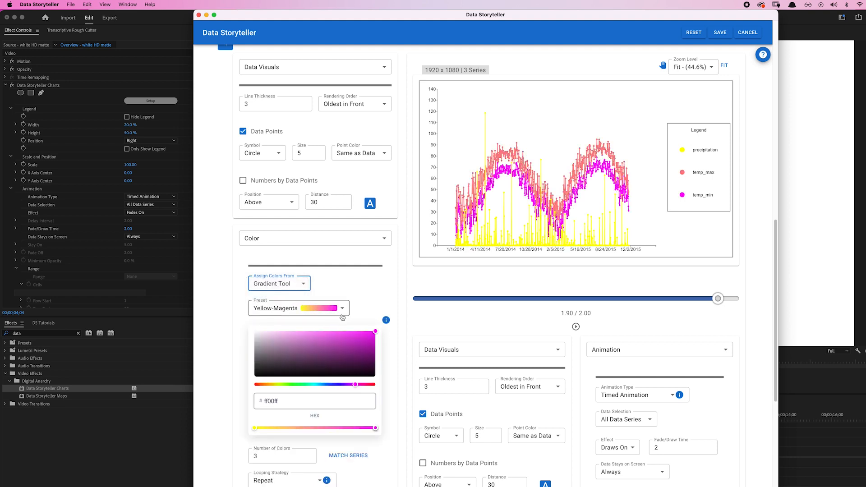
{"action": "left_click", "coordinate": [254, 429]}
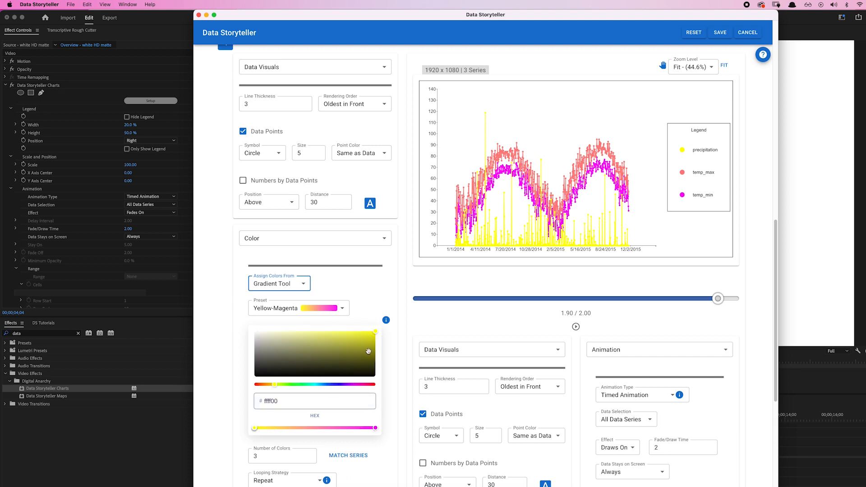
{"action": "left_click_drag", "start_coordinate": [267, 385], "coordinate": [265, 385]}
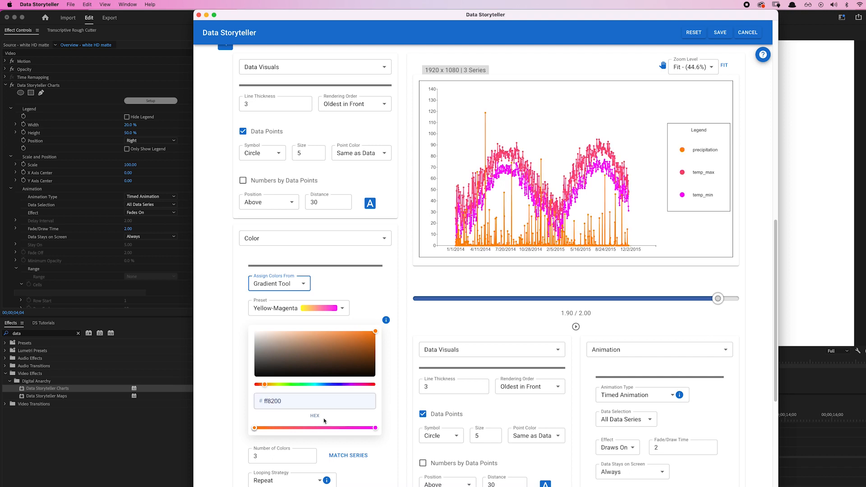
{"action": "left_click", "coordinate": [311, 428]}
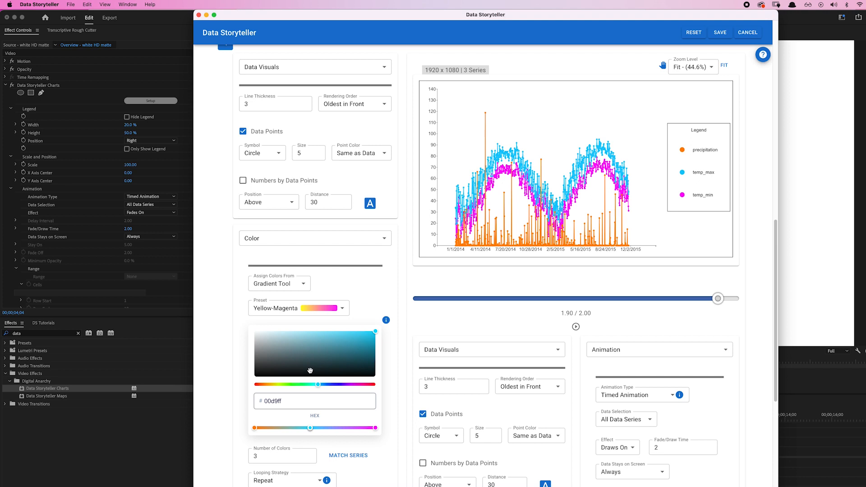
- Restore the Preset Palette color assignment and show the Animation controls in place of Data Visuals
{"action": "left_click", "coordinate": [328, 69]}
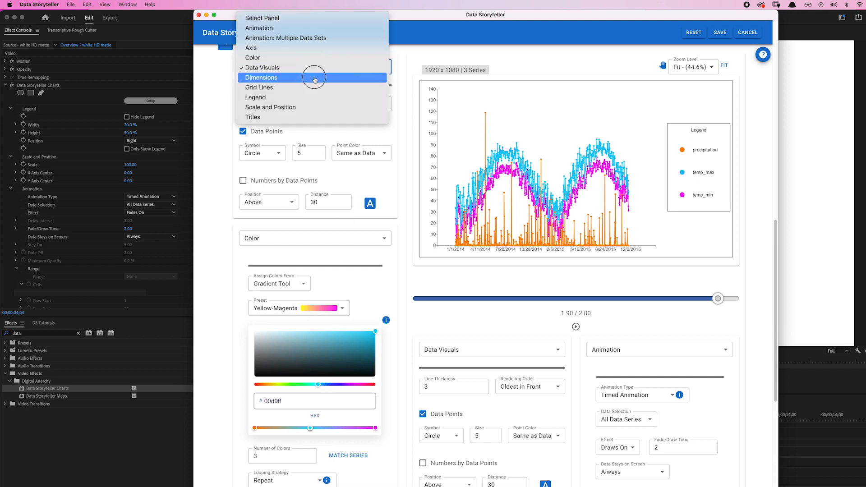
{"action": "left_click", "coordinate": [337, 78]}
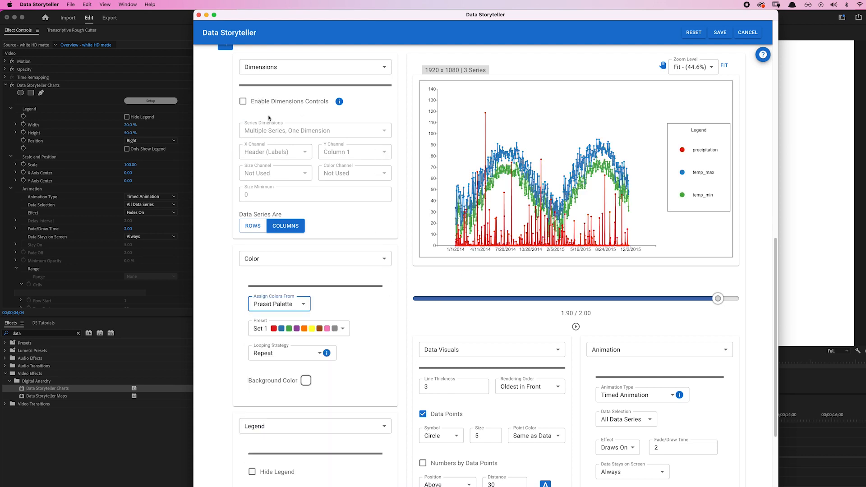
{"action": "left_click", "coordinate": [336, 68]}
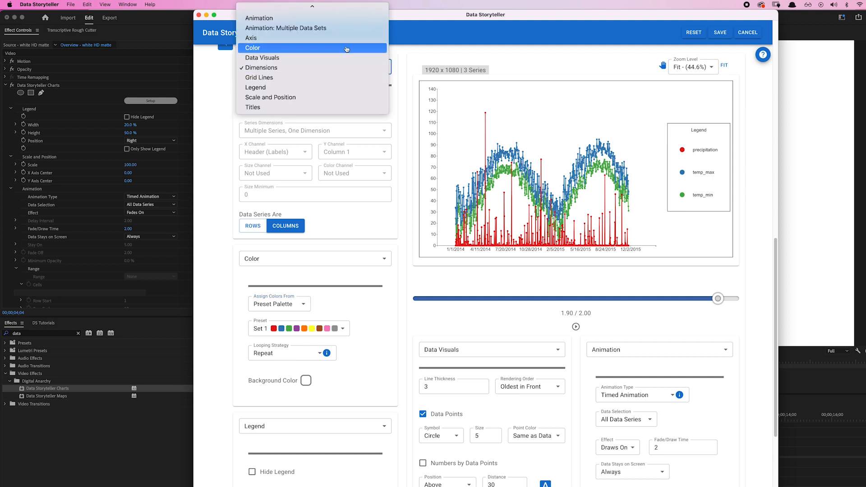
{"action": "left_click", "coordinate": [348, 22]}
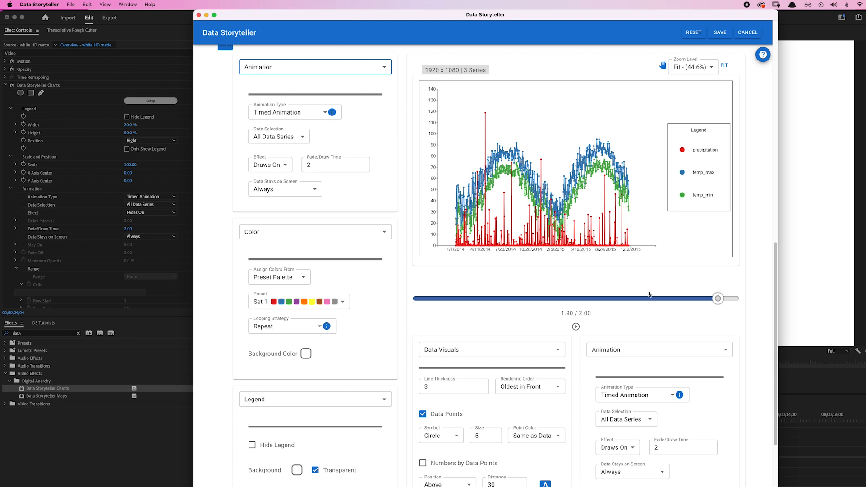
- Set the animation's Fade/Draw Time to 4 and scrub the chart preview to its end at 4.00
{"action": "left_click_drag", "start_coordinate": [719, 298], "coordinate": [513, 299]}
{"action": "double_click", "coordinate": [310, 165]}
{"action": "type", "text": "4"}
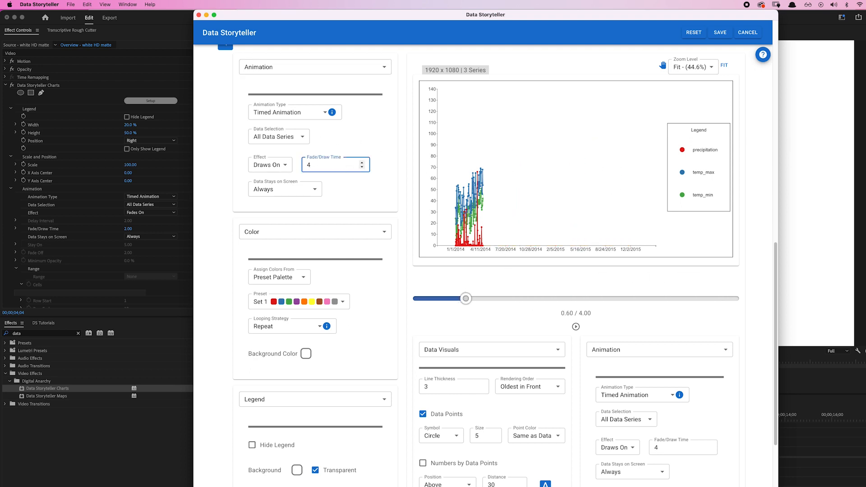
{"action": "left_click_drag", "start_coordinate": [465, 298], "coordinate": [733, 299]}
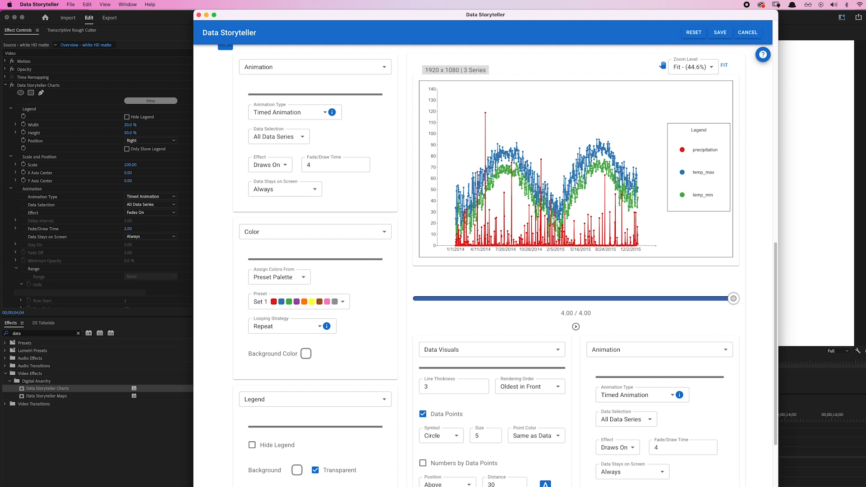
- Try animating Each Data Point with a Delay Interval of .5 and a Fade/Draw Time of 1
{"action": "left_click", "coordinate": [293, 137]}
{"action": "left_click", "coordinate": [286, 161]}
{"action": "left_click_drag", "start_coordinate": [309, 165], "coordinate": [235, 163]}
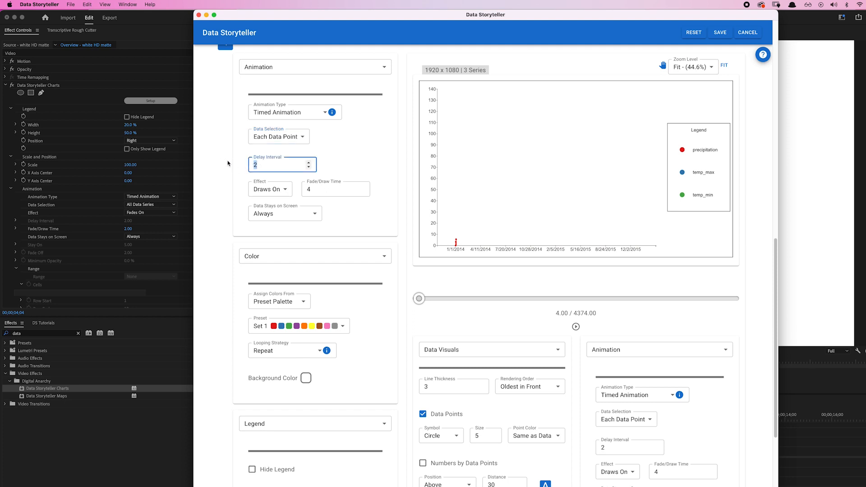
{"action": "type", "text": ".5"}
{"action": "left_click_drag", "start_coordinate": [311, 189], "coordinate": [292, 192]}
{"action": "type", "text": "1"}
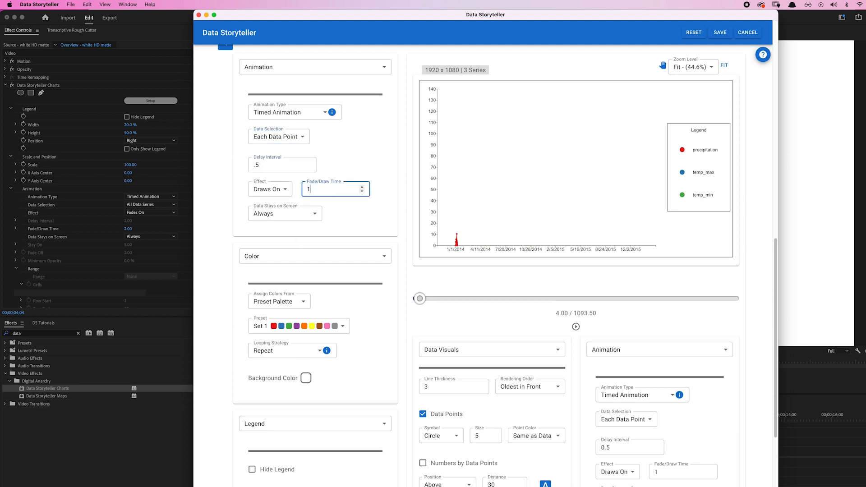
- Animate Each Series with Fades Off, Stay On 5, Fade Off .5 and Minimum Opacity 30, and scrub the preview to its end
{"action": "left_click_drag", "start_coordinate": [419, 298], "coordinate": [667, 299]}
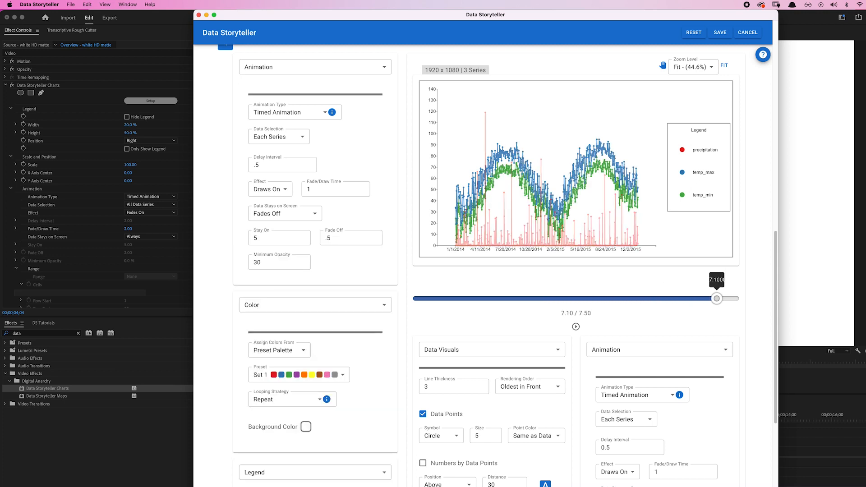
{"action": "left_click_drag", "start_coordinate": [718, 298], "coordinate": [734, 298]}
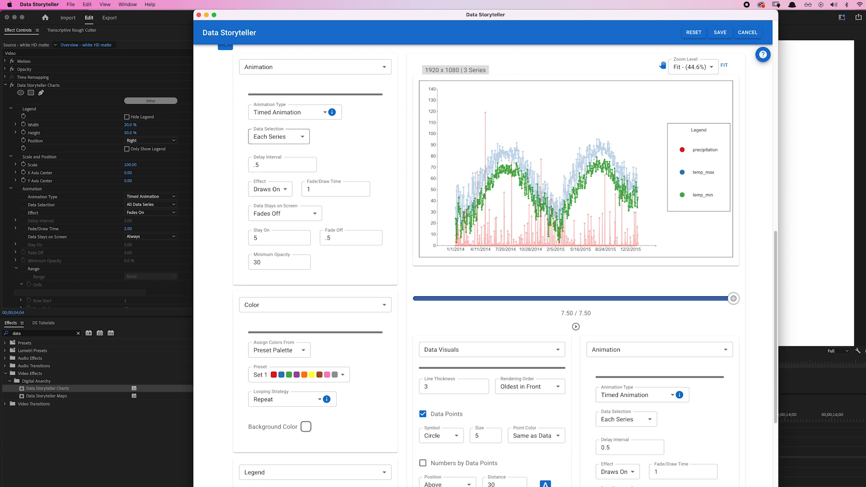
- Set the Each Series animation to Delay Interval 1, Fade/Draw Time 2, Stay On 0 and Fade Off 2, scrubbing the preview to 5.70
{"action": "left_click", "coordinate": [276, 138]}
{"action": "left_click", "coordinate": [276, 148]}
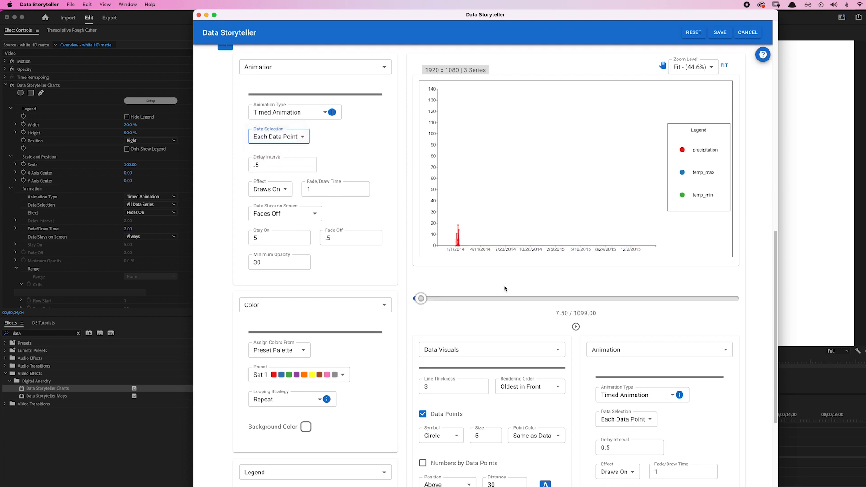
{"action": "mouse_move", "coordinate": [433, 301]}
{"action": "left_mouse_down"}
{"action": "mouse_move", "coordinate": [562, 302]}
{"action": "mouse_move", "coordinate": [575, 311]}
{"action": "left_mouse_up"}
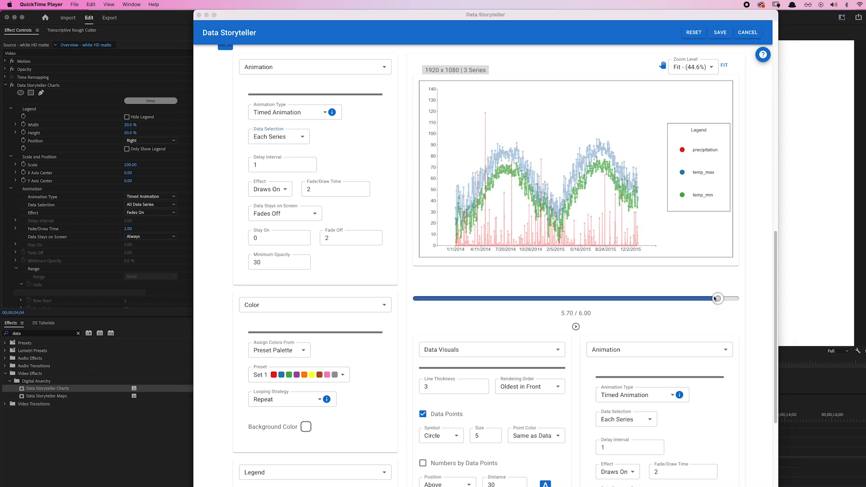
- Save the chart setup and scrub the Overview sequence's timeline from near the start to 00;00;04;20
{"action": "left_click", "coordinate": [725, 35]}
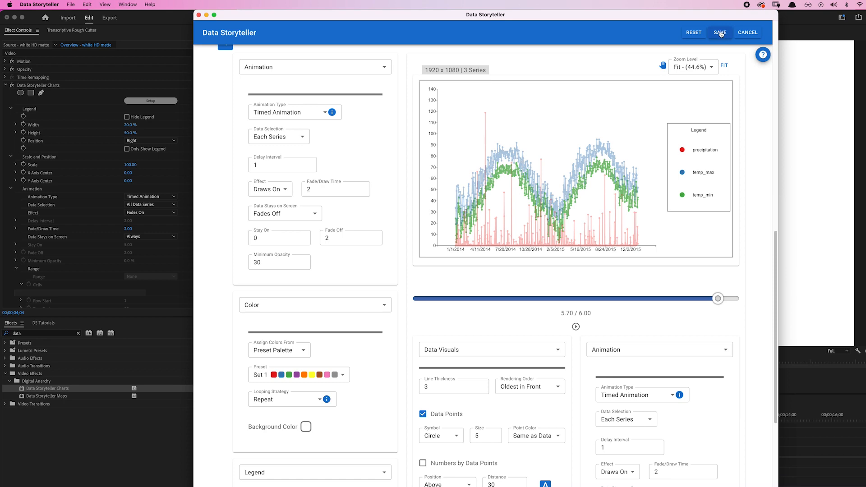
{"action": "left_click", "coordinate": [722, 33]}
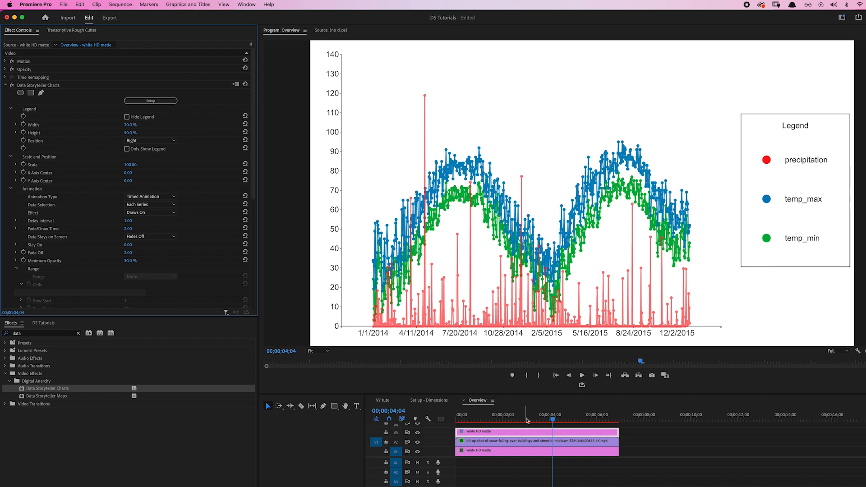
{"action": "left_click", "coordinate": [478, 416]}
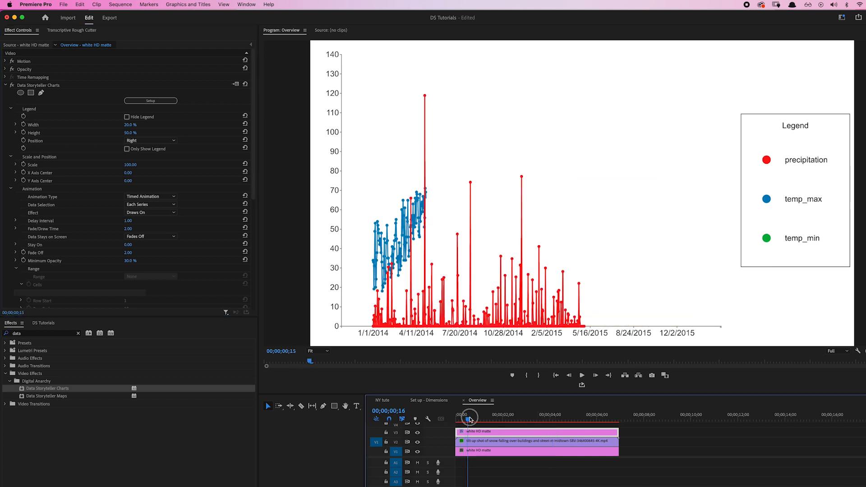
{"action": "left_click_drag", "start_coordinate": [479, 418], "coordinate": [566, 420]}
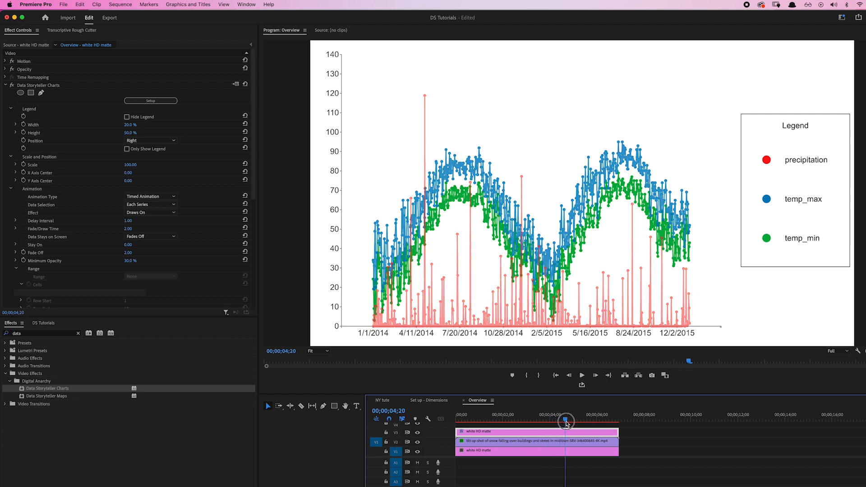
- Set the chart effect's Background to Transparent so the snowy street footage shows through
{"action": "left_click_drag", "start_coordinate": [255, 185], "coordinate": [252, 293]}
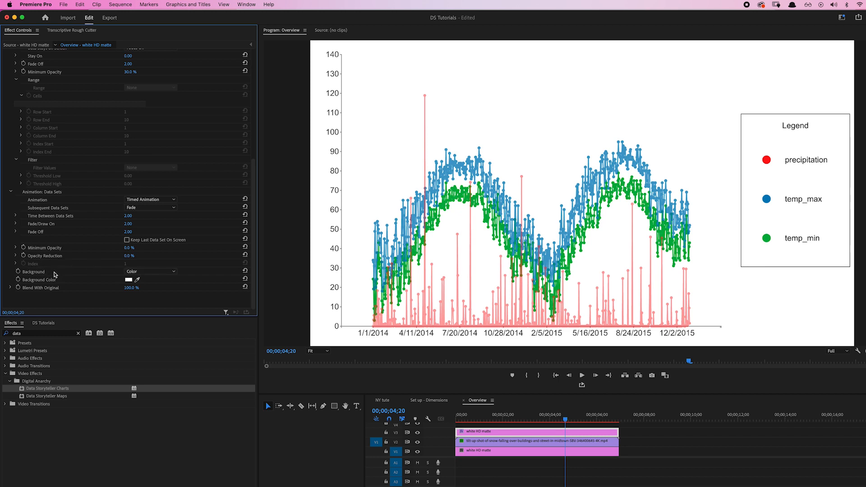
{"action": "left_click", "coordinate": [150, 272]}
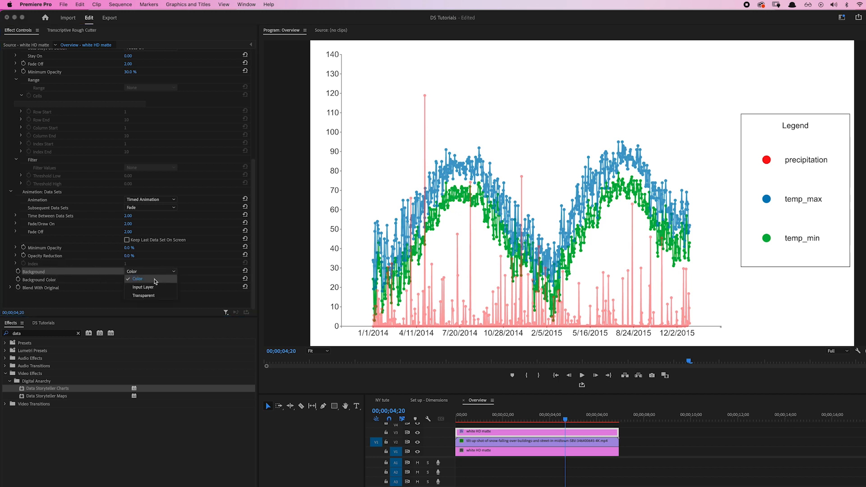
{"action": "left_click", "coordinate": [162, 296]}
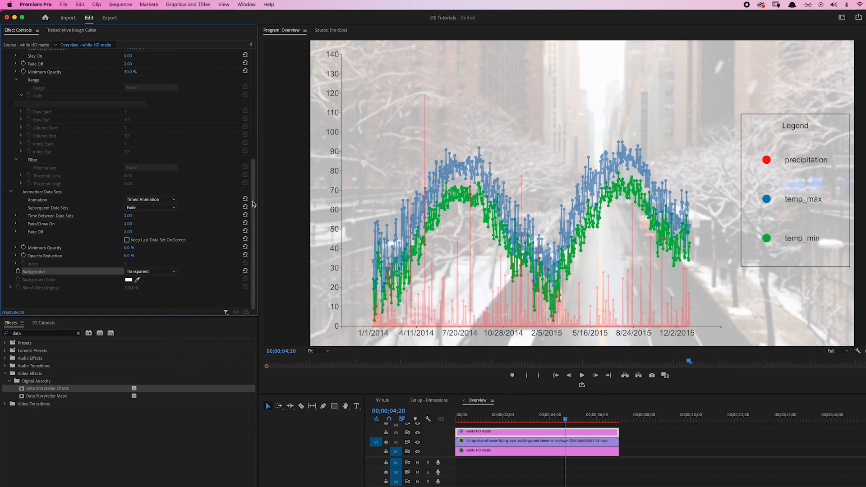
- Set the Animation Type to Animate Range/Filter with a Columns range and Column End at 3
{"action": "scroll", "coordinate": [253, 189], "scroll_direction": "up", "scroll_amount": 5}
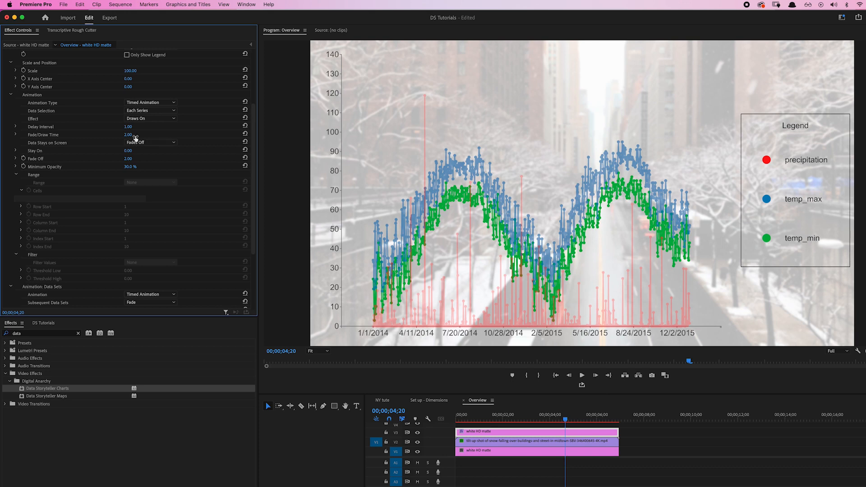
{"action": "left_click", "coordinate": [163, 102]}
{"action": "left_click", "coordinate": [169, 117]}
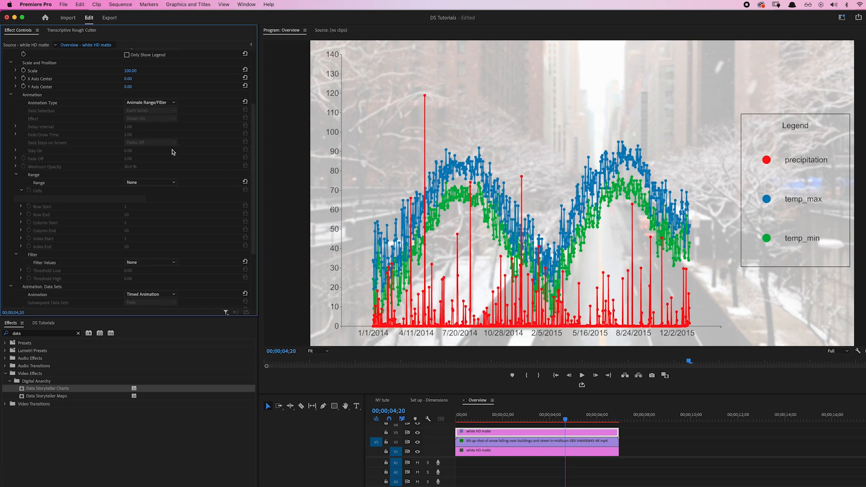
{"action": "left_click", "coordinate": [157, 183]}
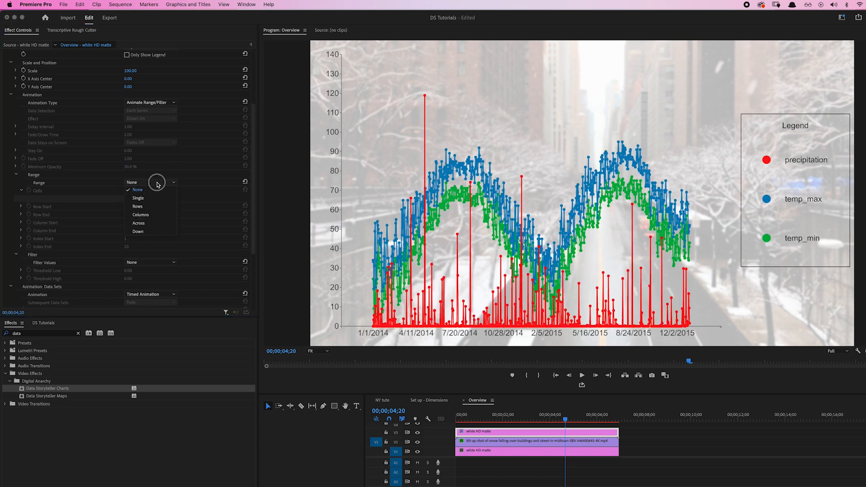
{"action": "left_click", "coordinate": [155, 216]}
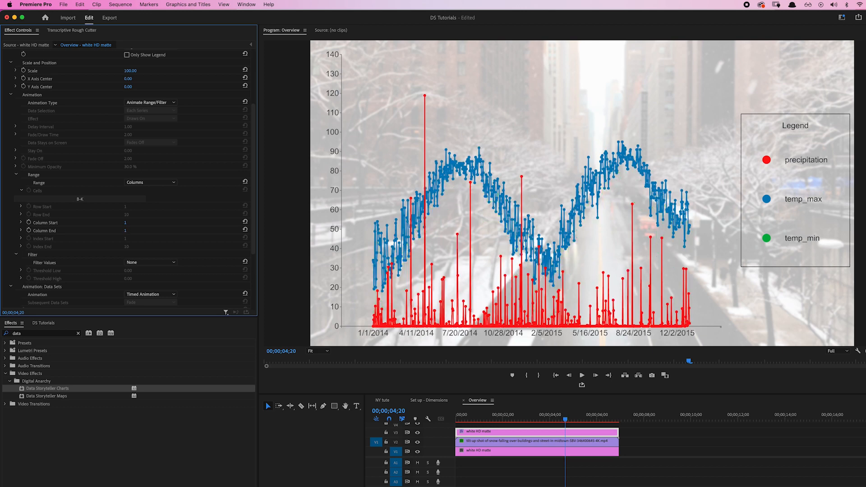
{"action": "left_click_drag", "start_coordinate": [125, 231], "coordinate": [128, 231]}
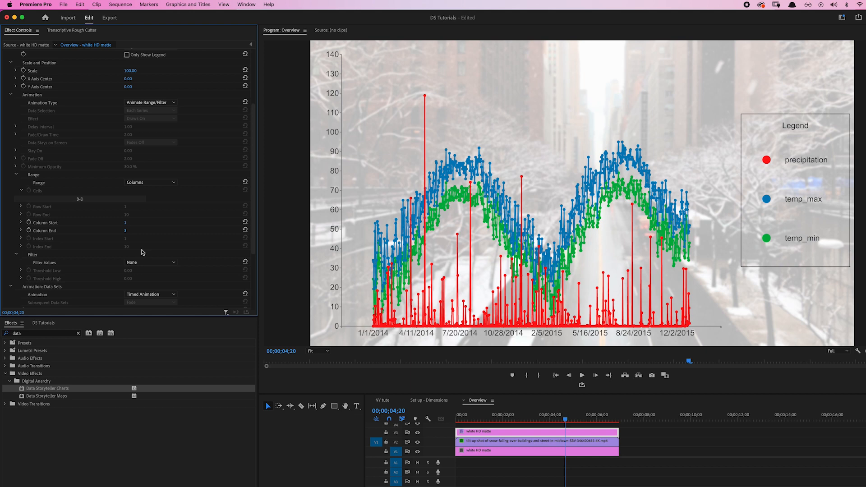